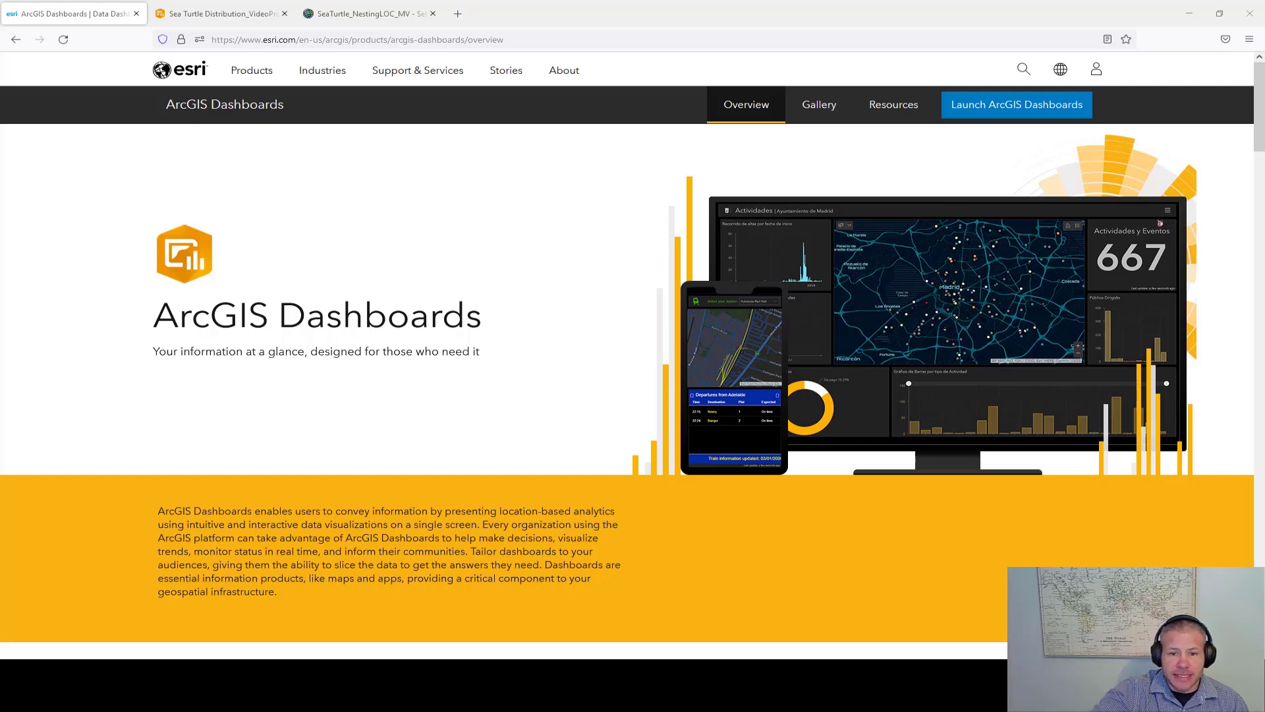
Step: Review the species chart's General settings on the sea turtle dashboard without changes
{"action": "left_click", "coordinate": [202, 11]}
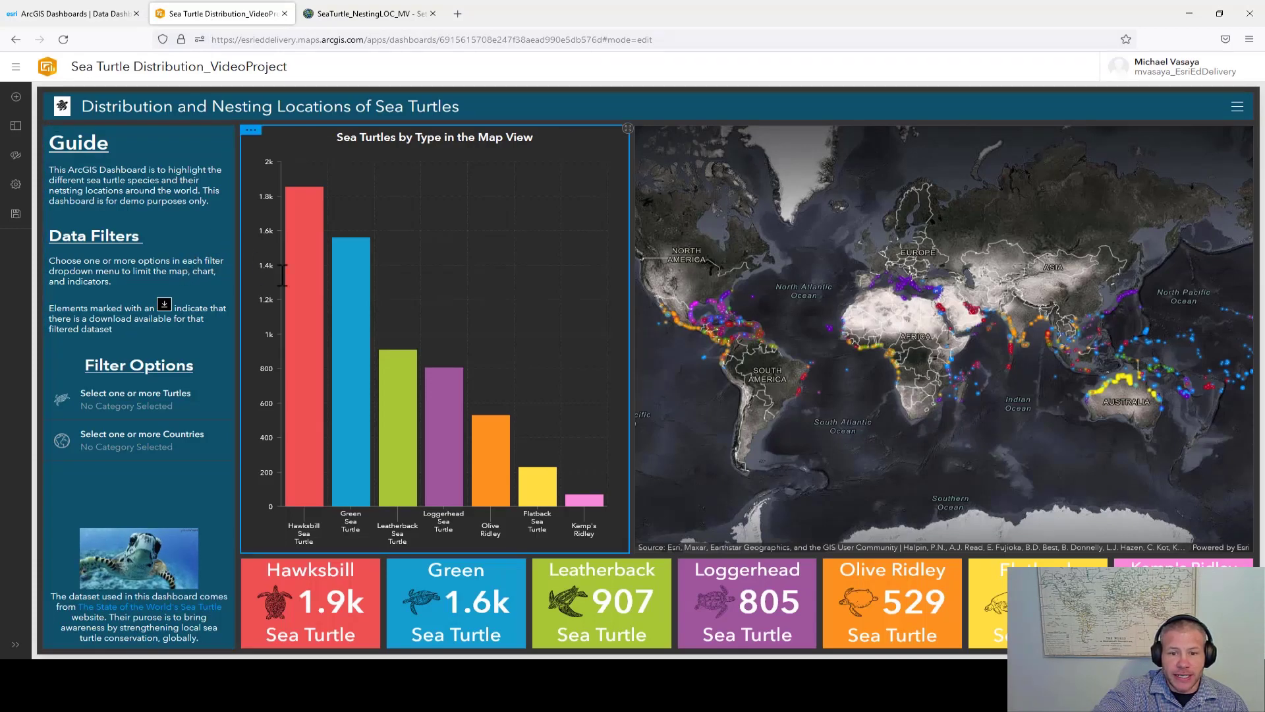
{"action": "mouse_move", "coordinate": [252, 148]}
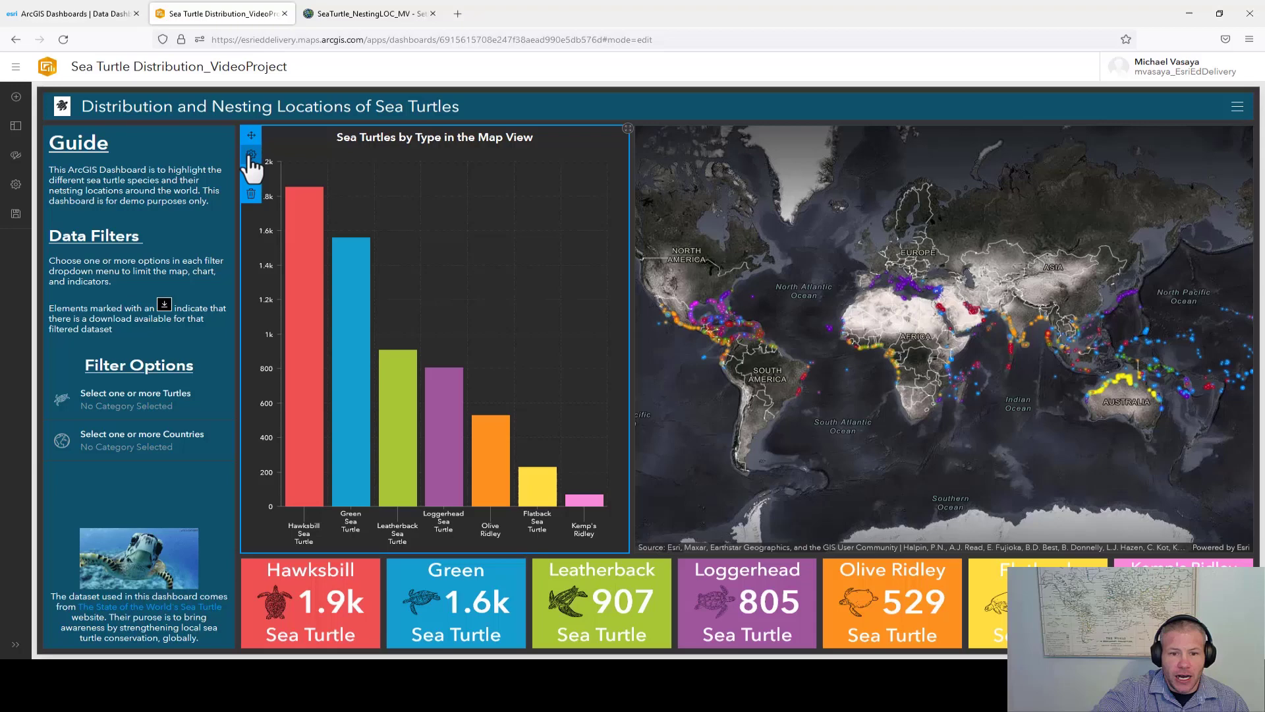
{"action": "left_click", "coordinate": [249, 160]}
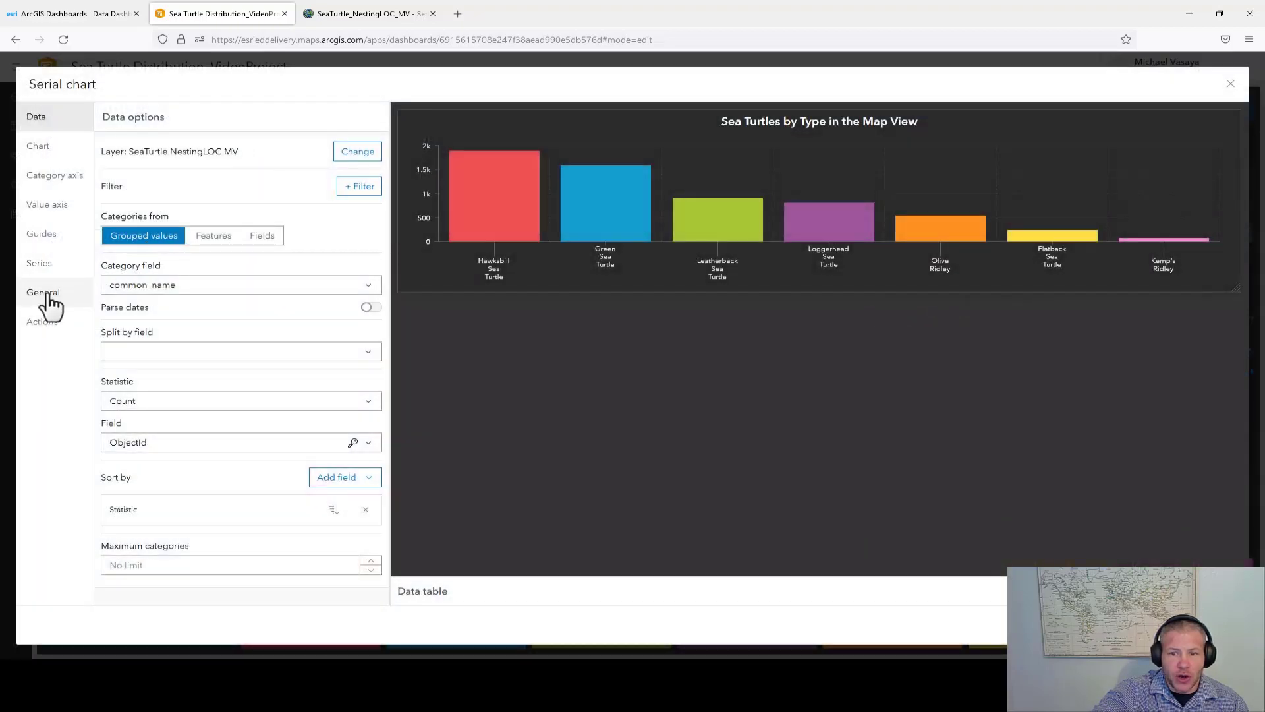
{"action": "left_click", "coordinate": [45, 302]}
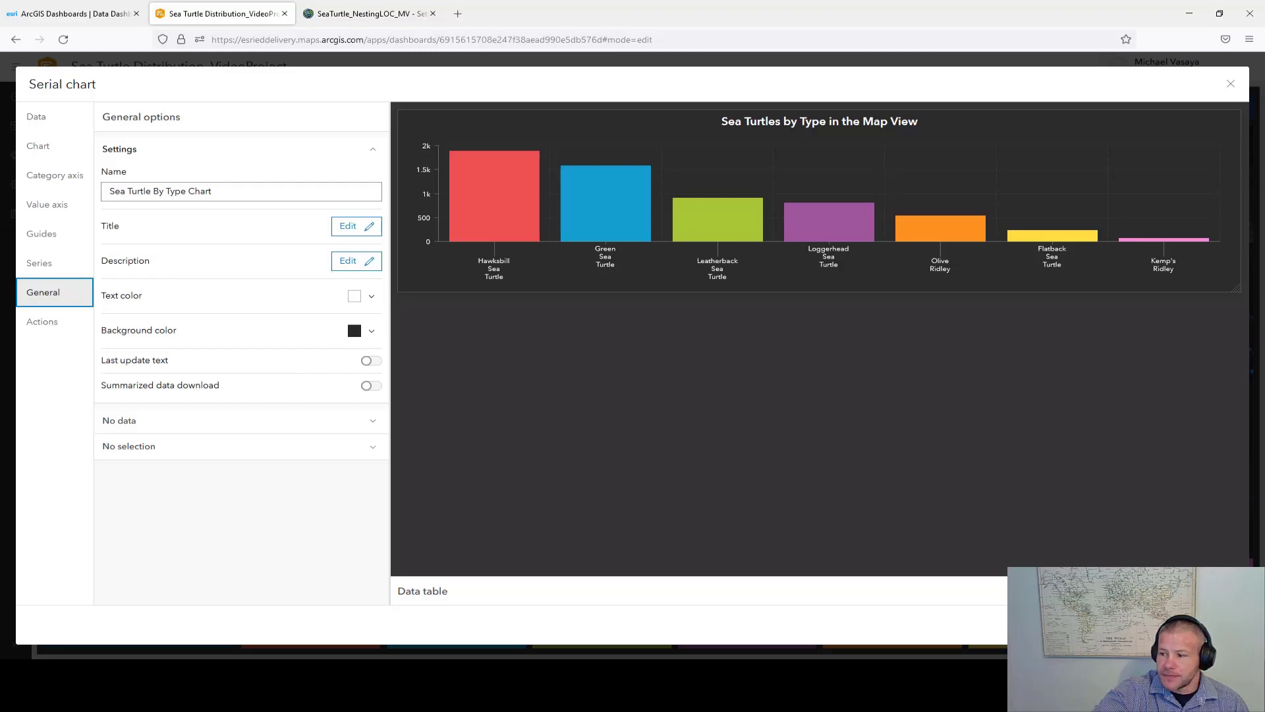
{"action": "left_click", "coordinate": [1211, 625]}
{"action": "mouse_move", "coordinate": [255, 572]}
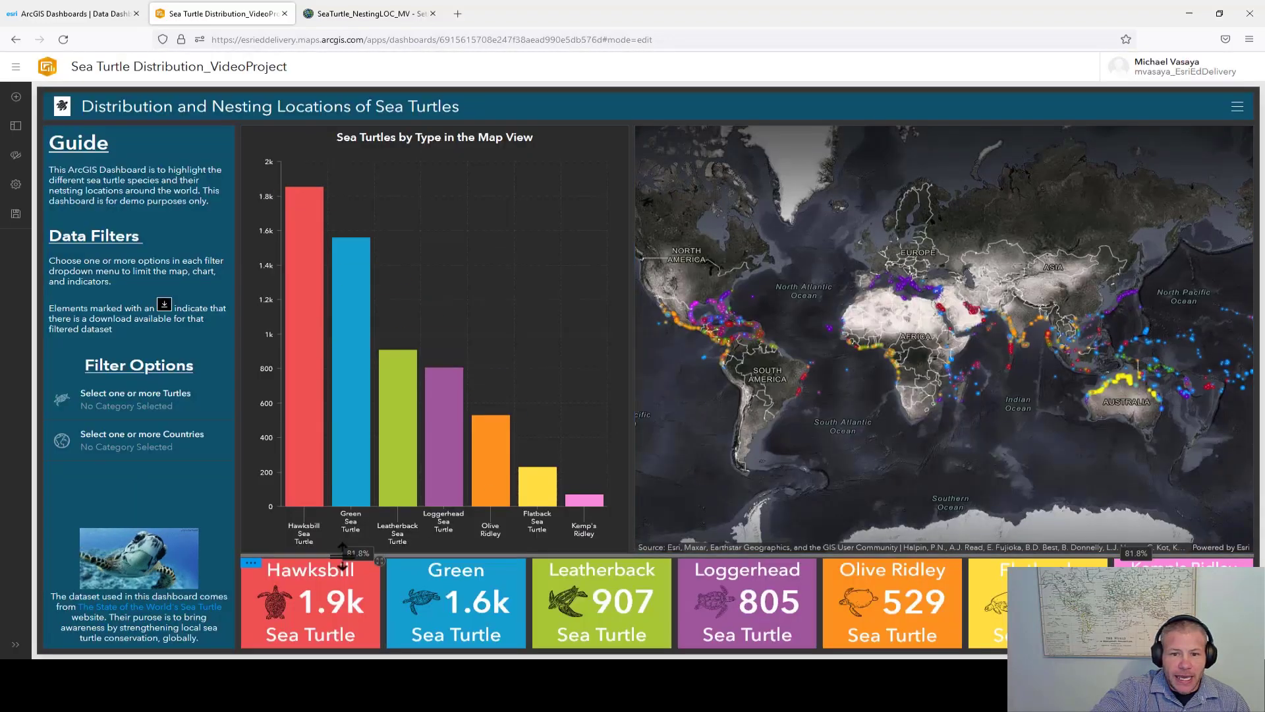
Step: Review the Hawksbill indicator's General settings without changes
{"action": "left_click", "coordinate": [249, 584]}
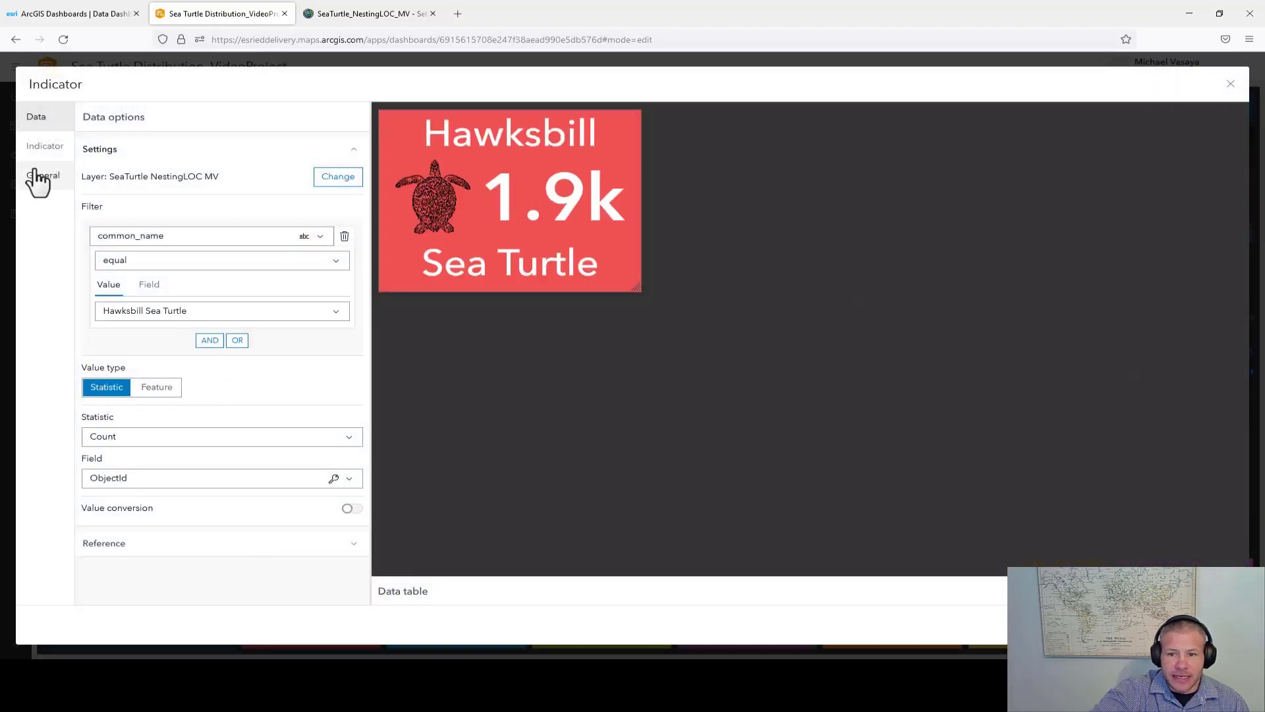
{"action": "left_click", "coordinate": [43, 175]}
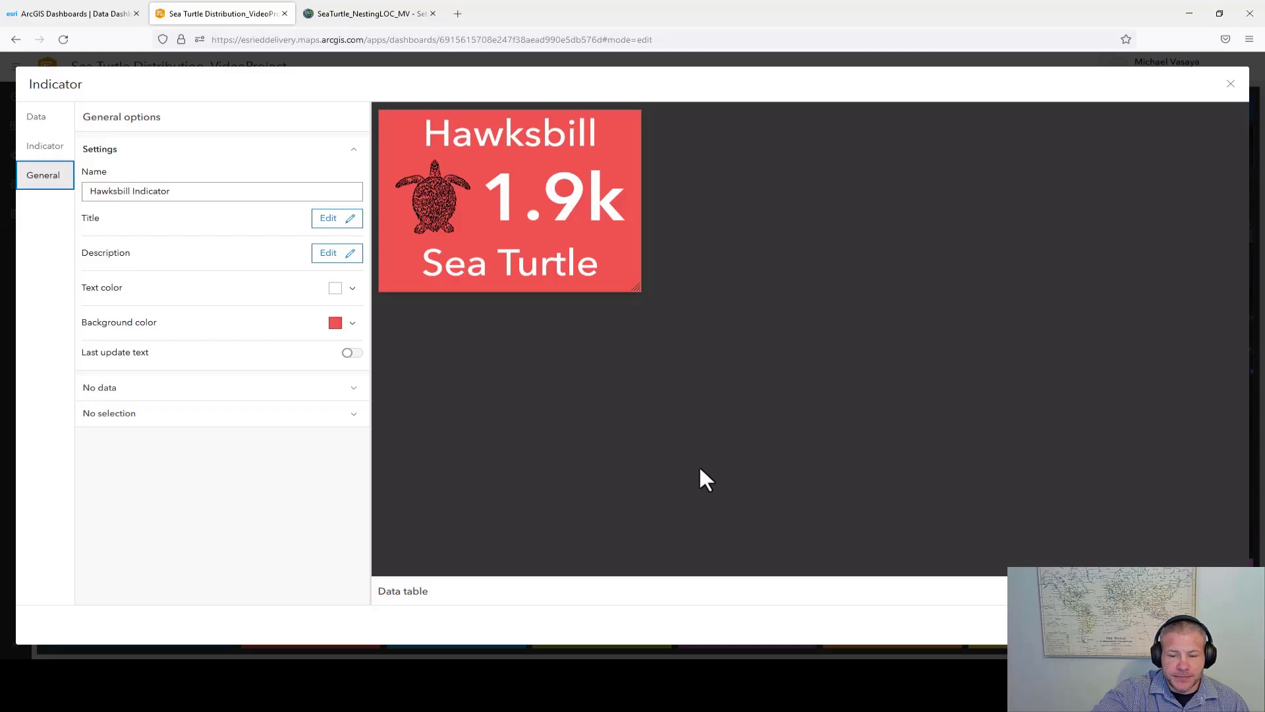
{"action": "left_click", "coordinate": [1201, 623]}
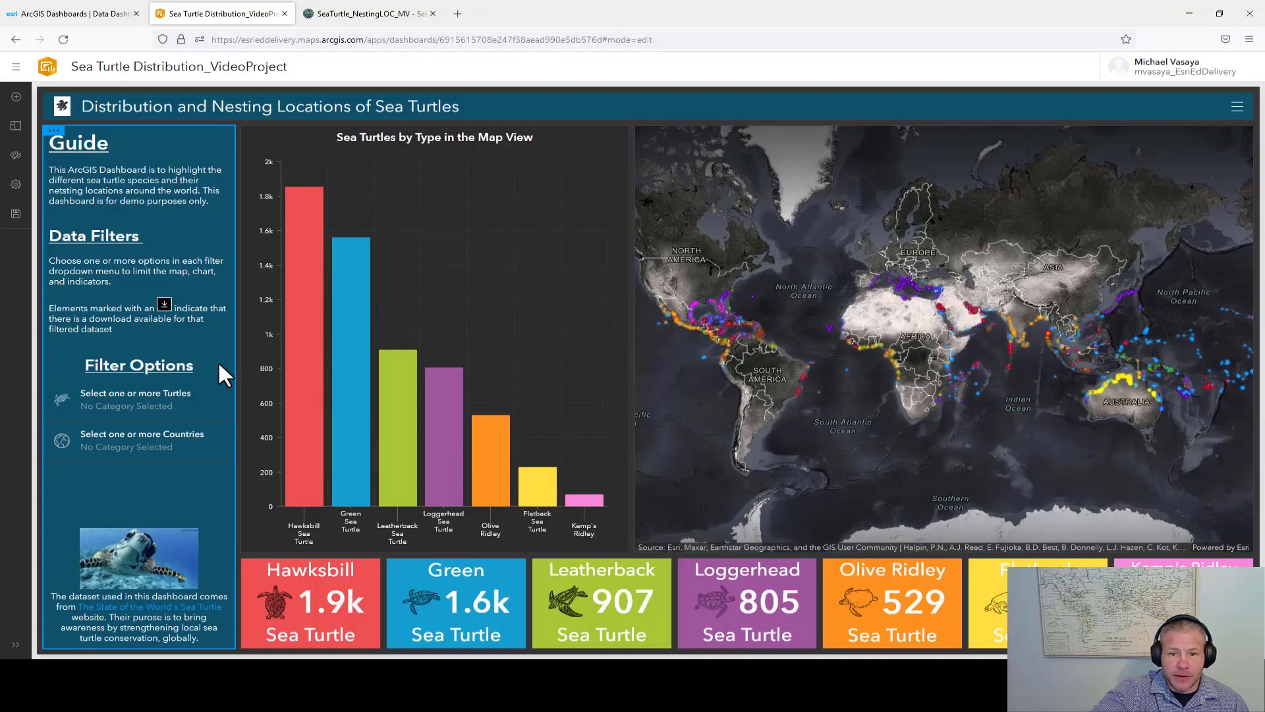
Step: Allow others to export the SeaTurtle_NestingLOC_MV layer to different formats and save
{"action": "left_click", "coordinate": [351, 22]}
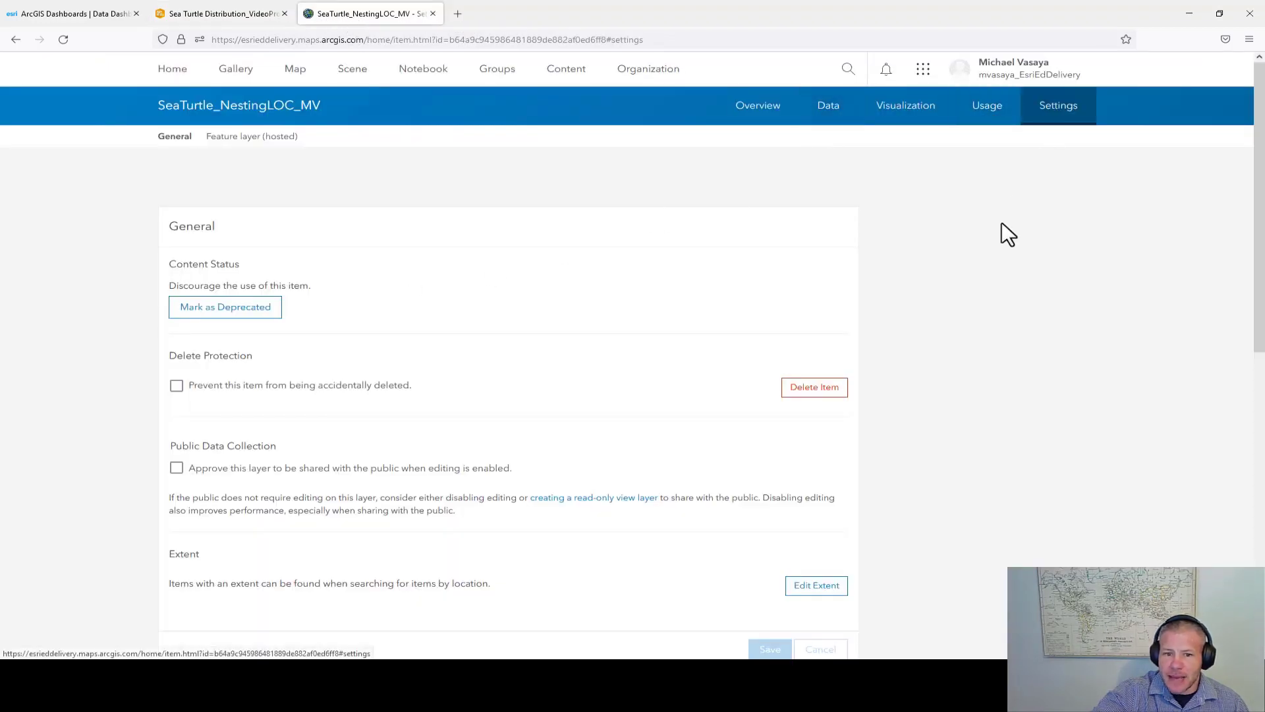
{"action": "scroll", "coordinate": [747, 282], "scroll_direction": "down", "scroll_amount": 3}
{"action": "scroll", "coordinate": [747, 289], "scroll_direction": "down", "scroll_amount": 3}
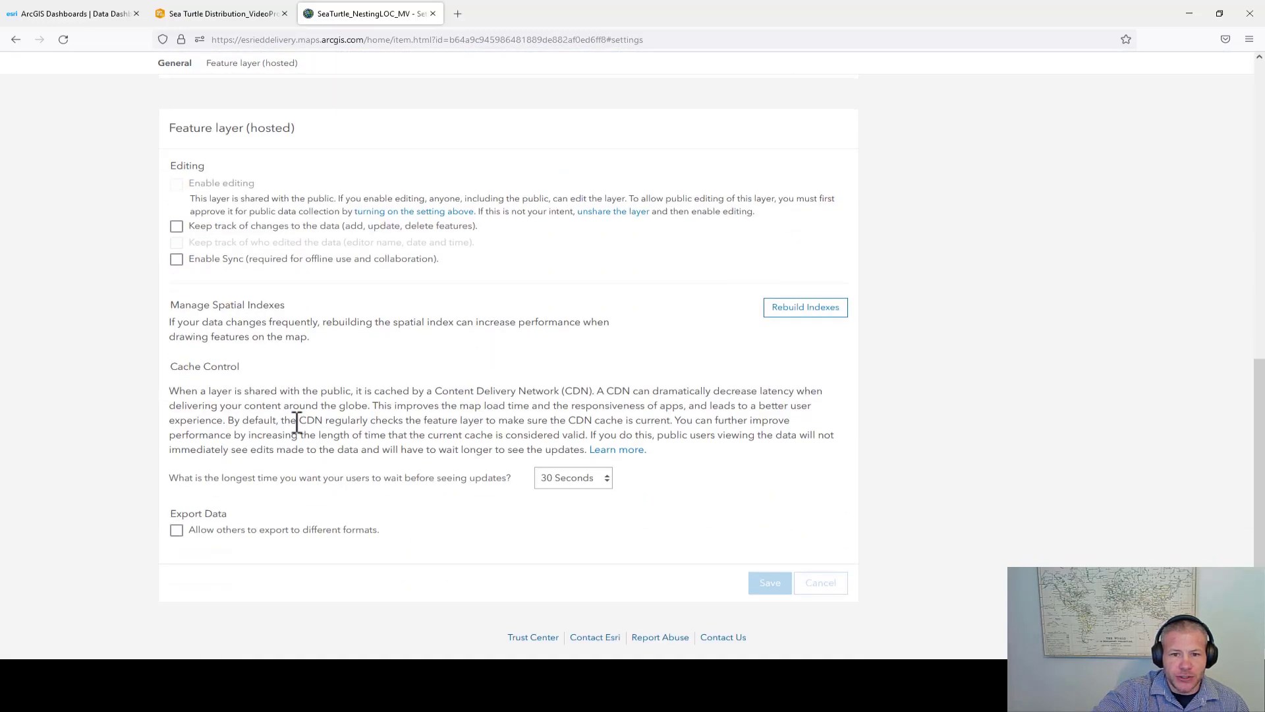
{"action": "left_click", "coordinate": [176, 530]}
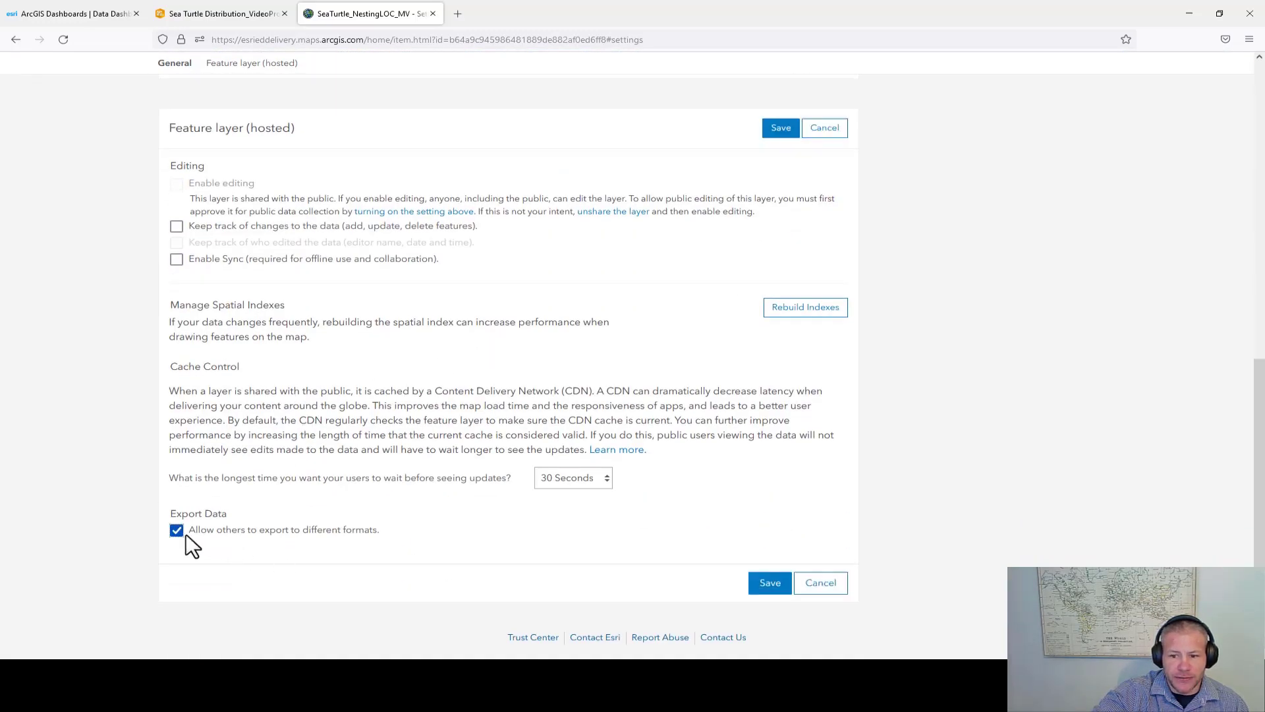
{"action": "left_click", "coordinate": [770, 584]}
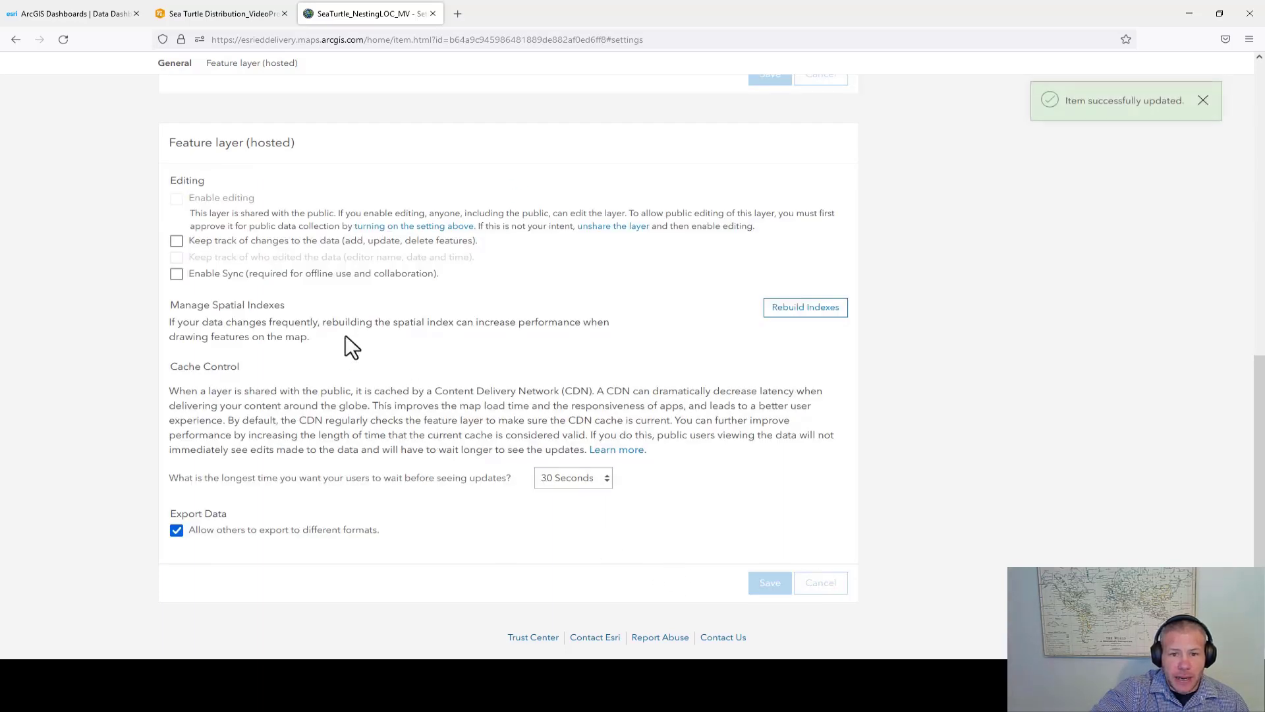
Step: Return to the Sea Turtle Distribution_VideoProject dashboard browser tab
{"action": "left_click", "coordinate": [208, 17]}
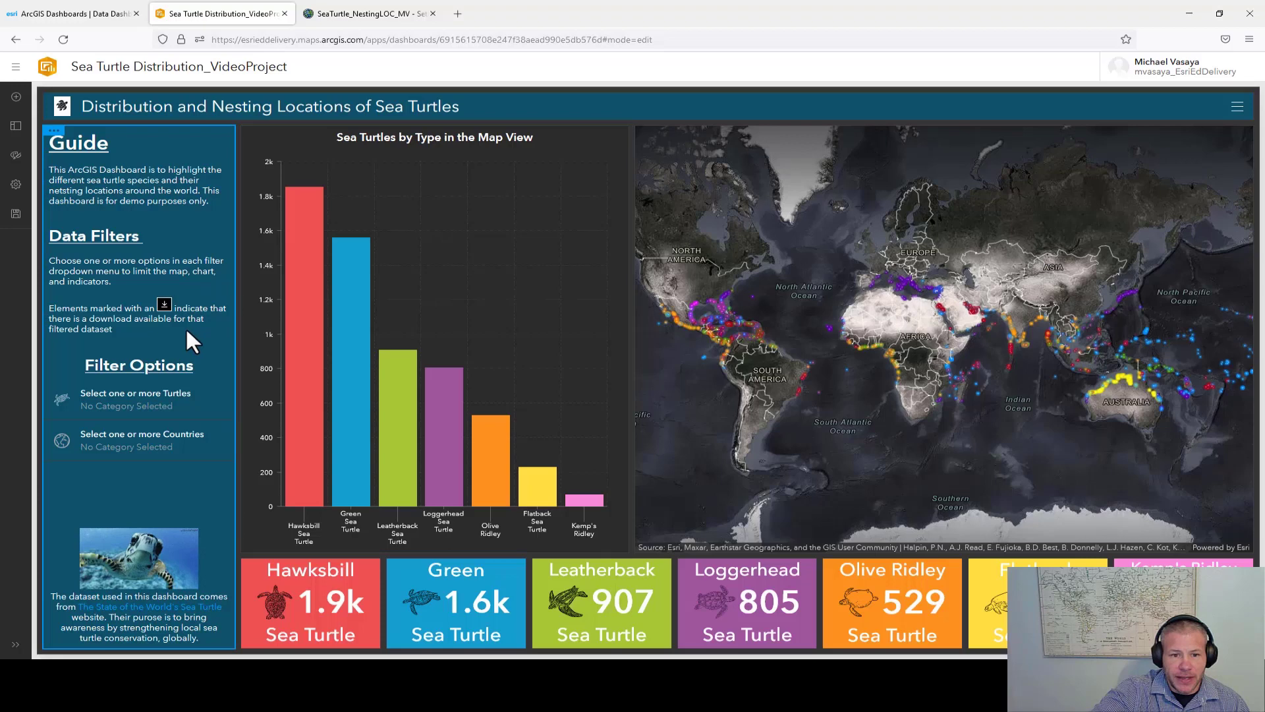
Step: Enable summarized and source data downloads on the species chart after reloading
{"action": "left_click", "coordinate": [63, 39]}
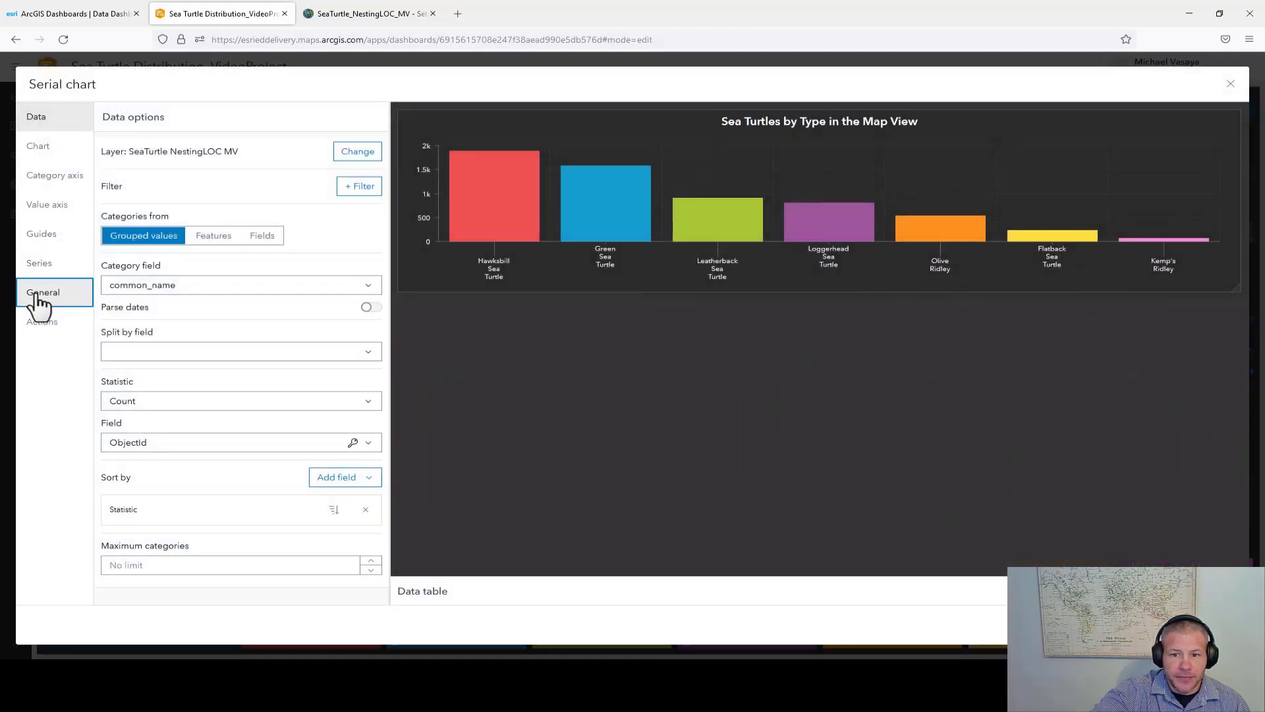
{"action": "left_click", "coordinate": [41, 292]}
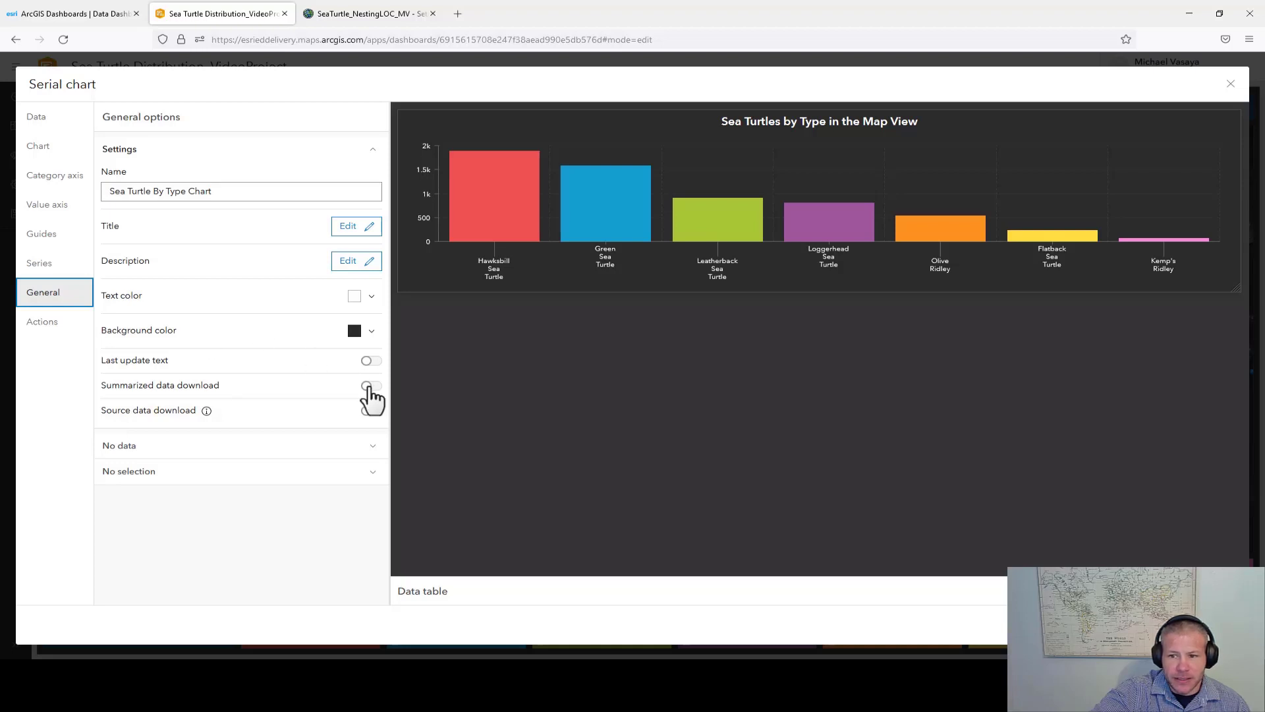
{"action": "left_click", "coordinate": [368, 385]}
{"action": "left_click", "coordinate": [370, 410]}
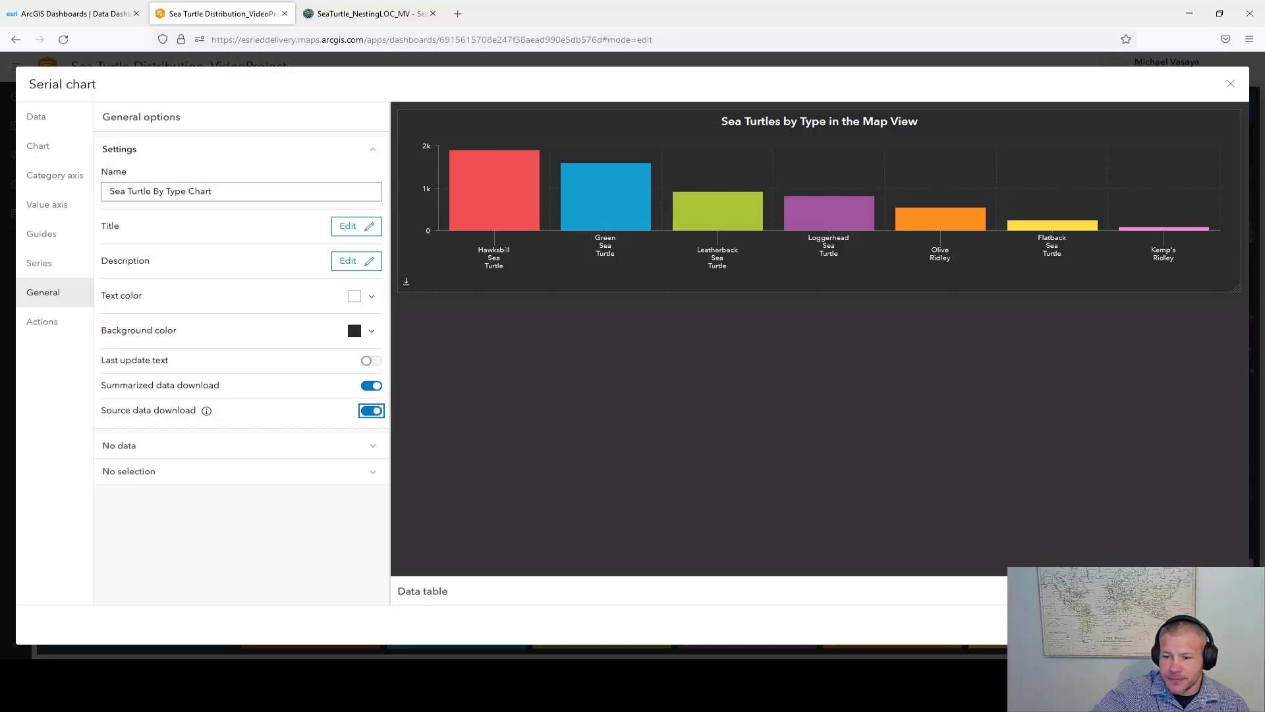
{"action": "left_click", "coordinate": [1196, 623]}
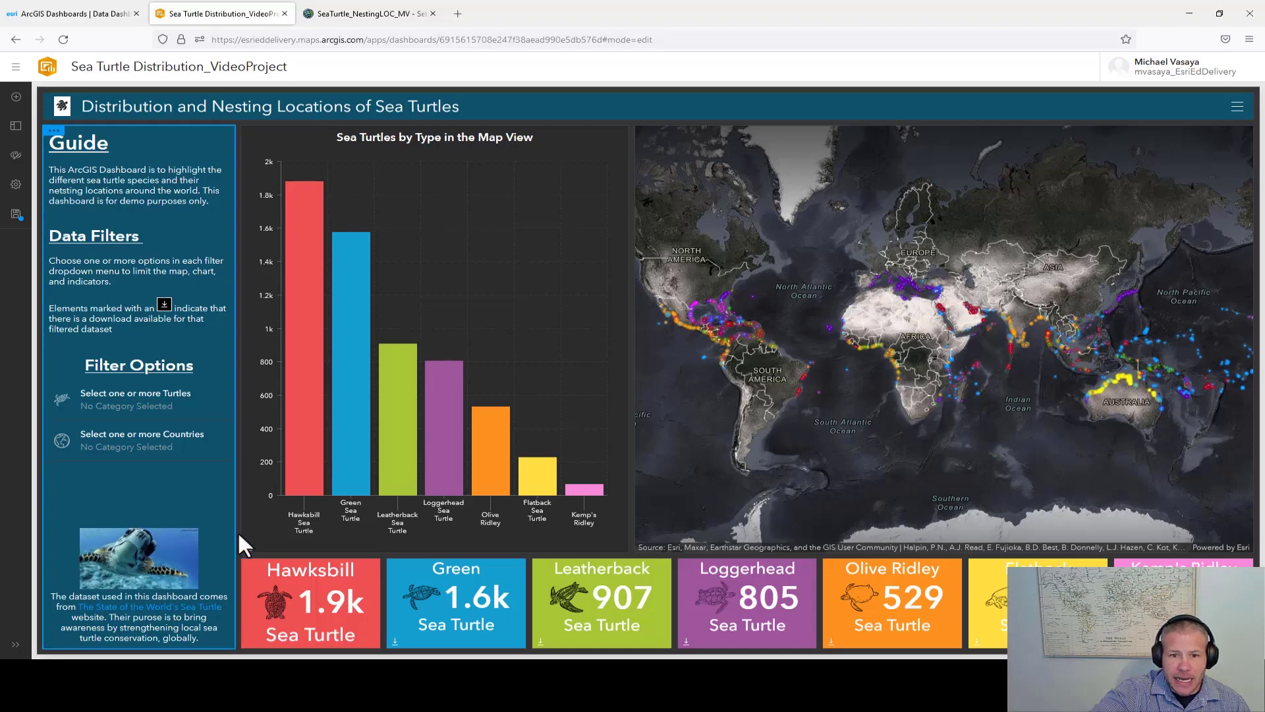
Step: Enable source data download on the Hawksbill indicator
{"action": "mouse_move", "coordinate": [310, 601]}
{"action": "left_click", "coordinate": [253, 583]}
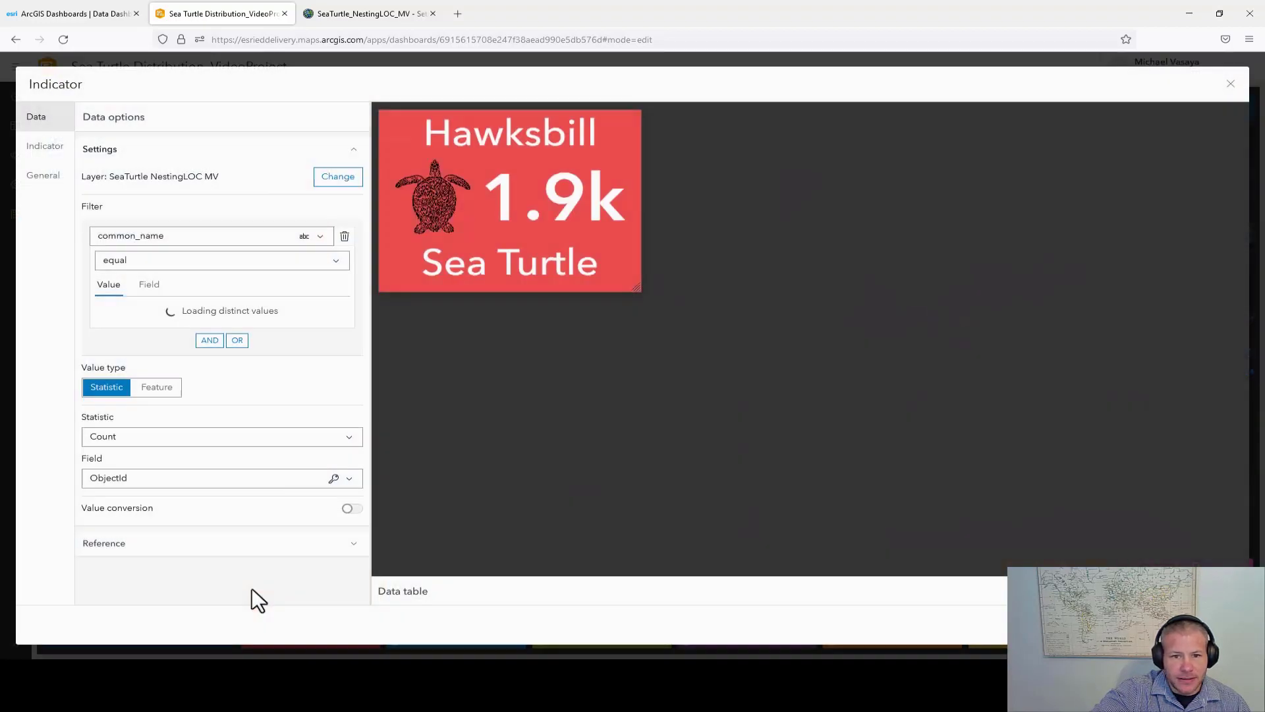
{"action": "left_click", "coordinate": [43, 176]}
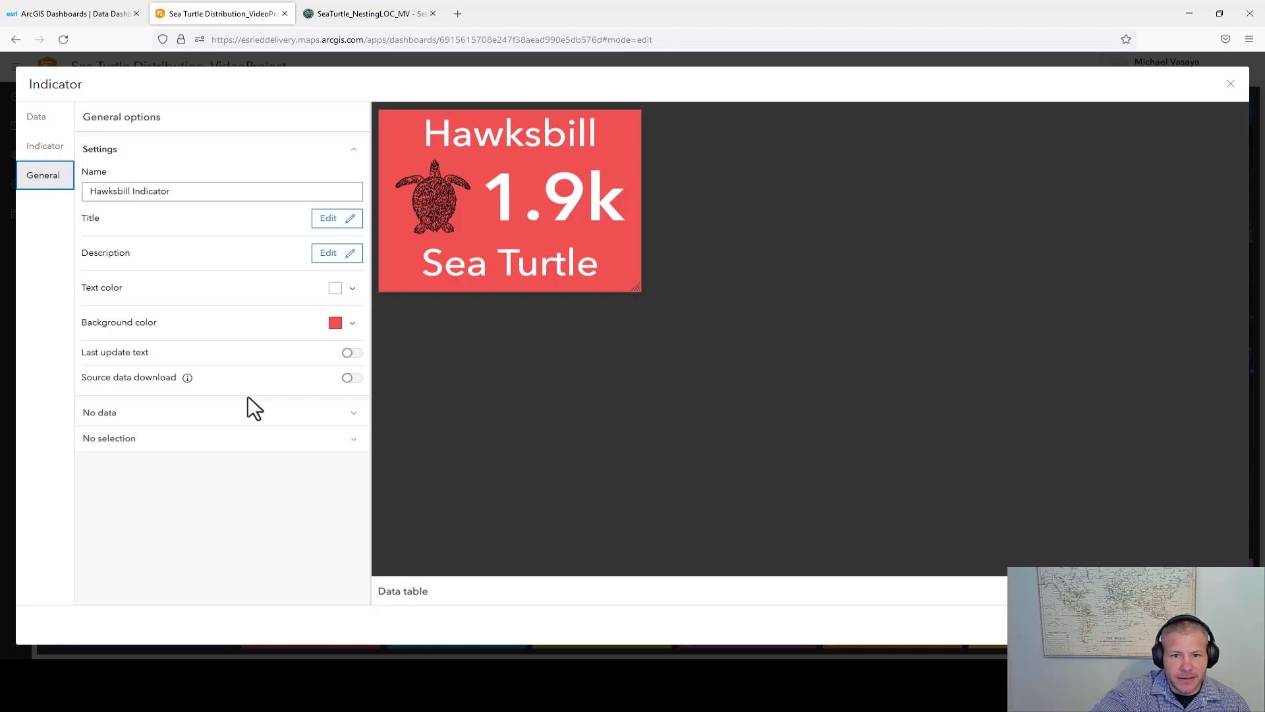
{"action": "left_click", "coordinate": [352, 379]}
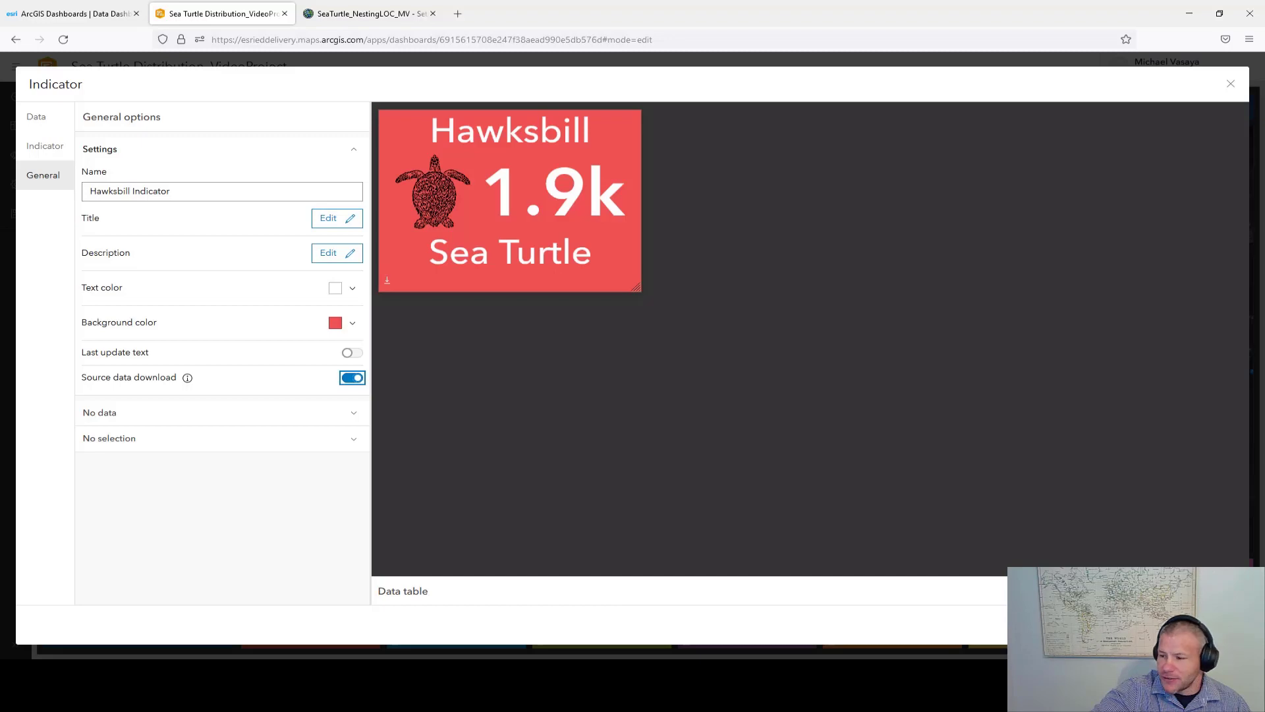
{"action": "left_click", "coordinate": [1202, 624]}
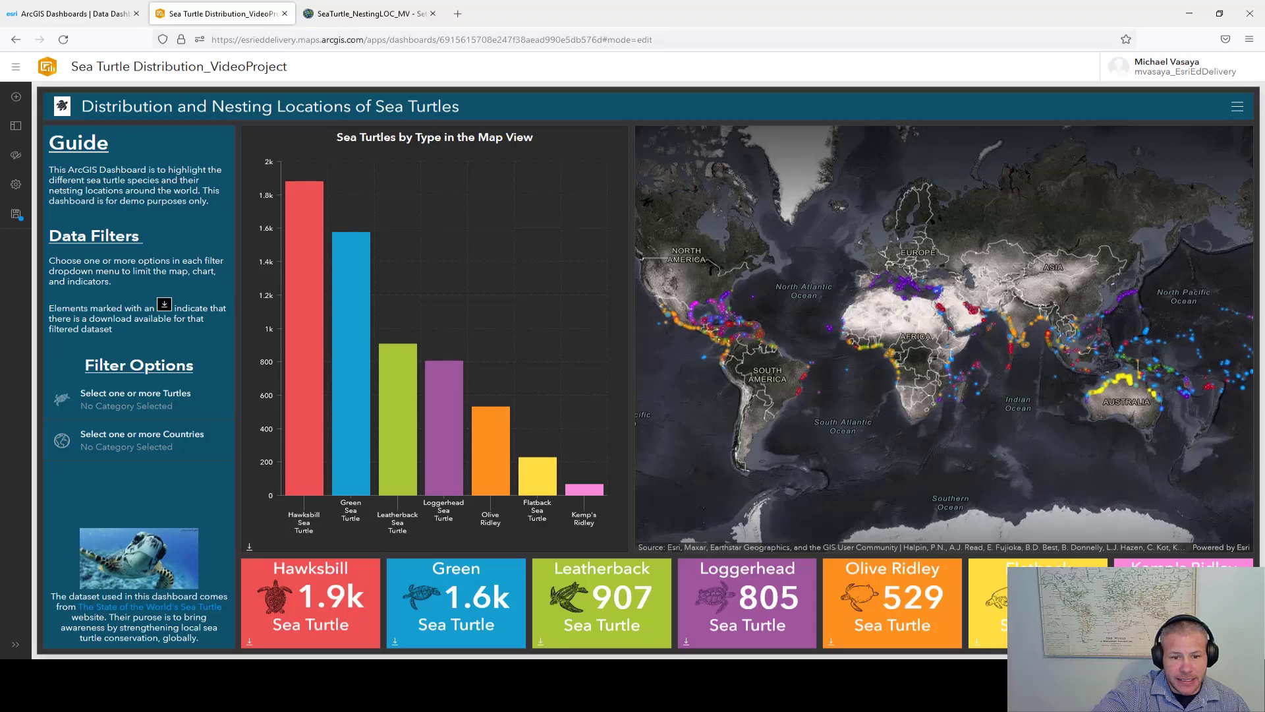
Step: Filter the dashboard to Aruba and download the chart's summarized data as CSV
{"action": "left_click", "coordinate": [130, 447]}
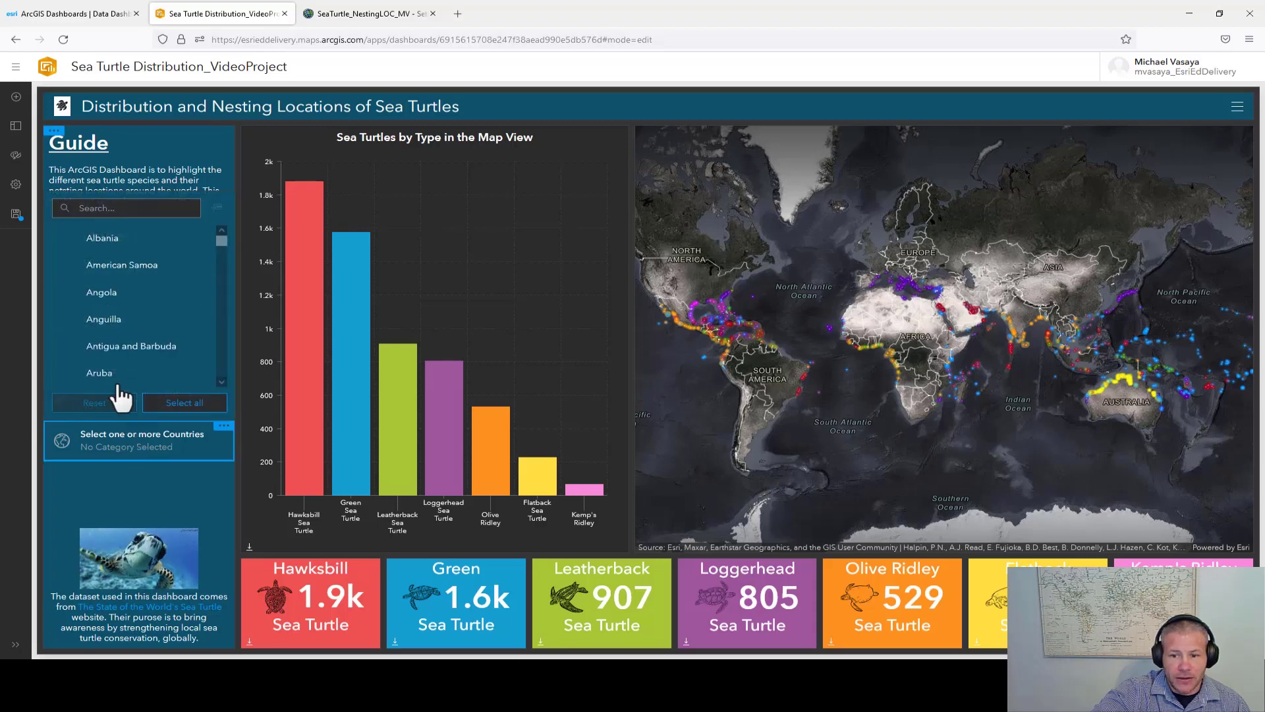
{"action": "left_click", "coordinate": [118, 375]}
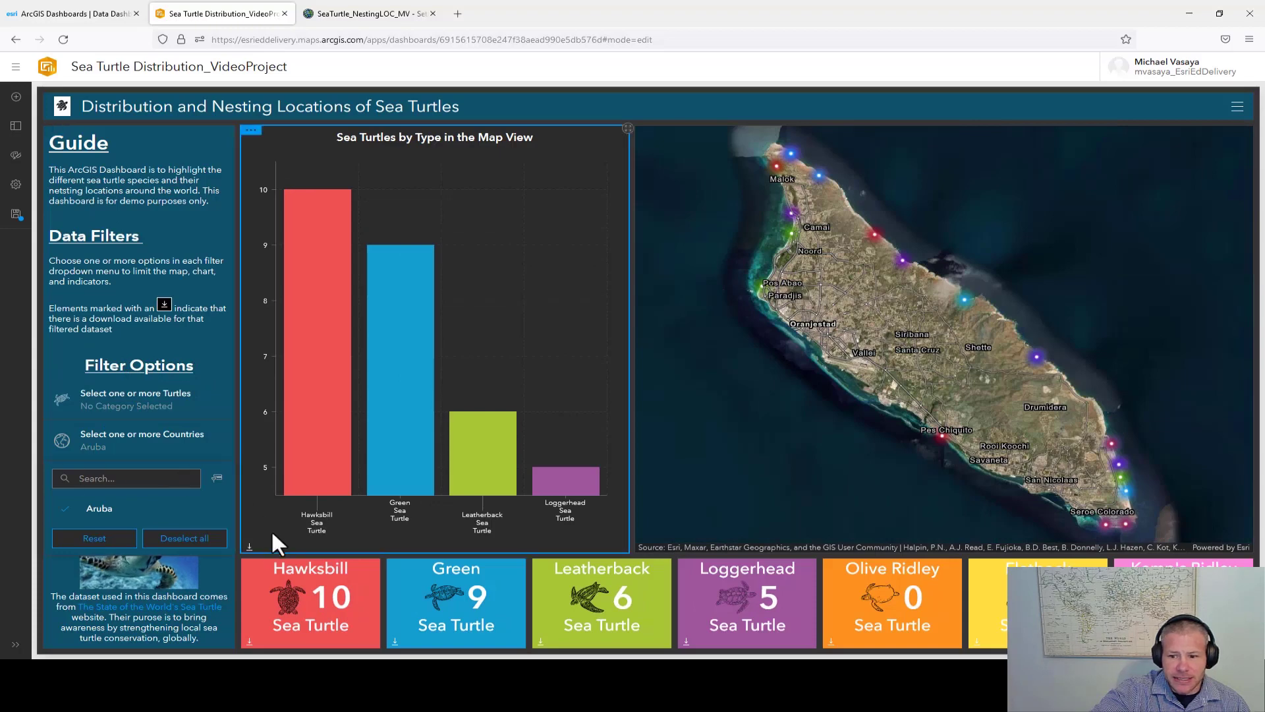
{"action": "left_click", "coordinate": [252, 551]}
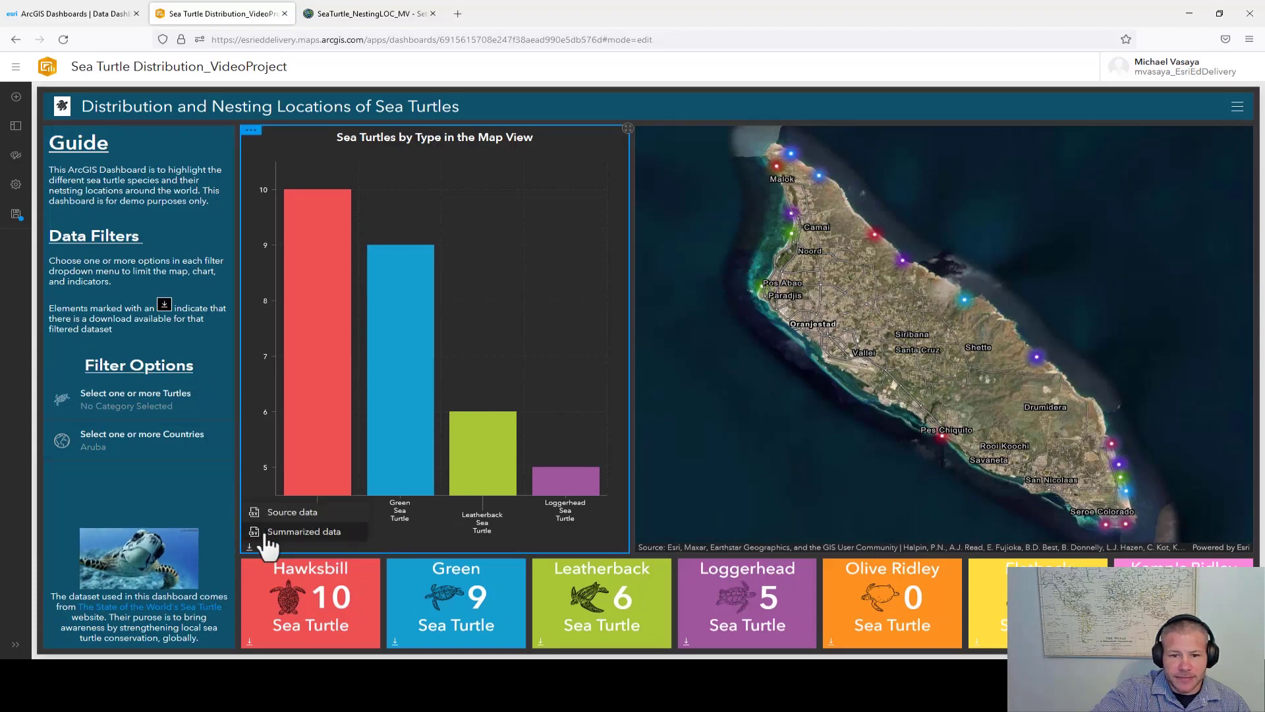
{"action": "left_click", "coordinate": [267, 534]}
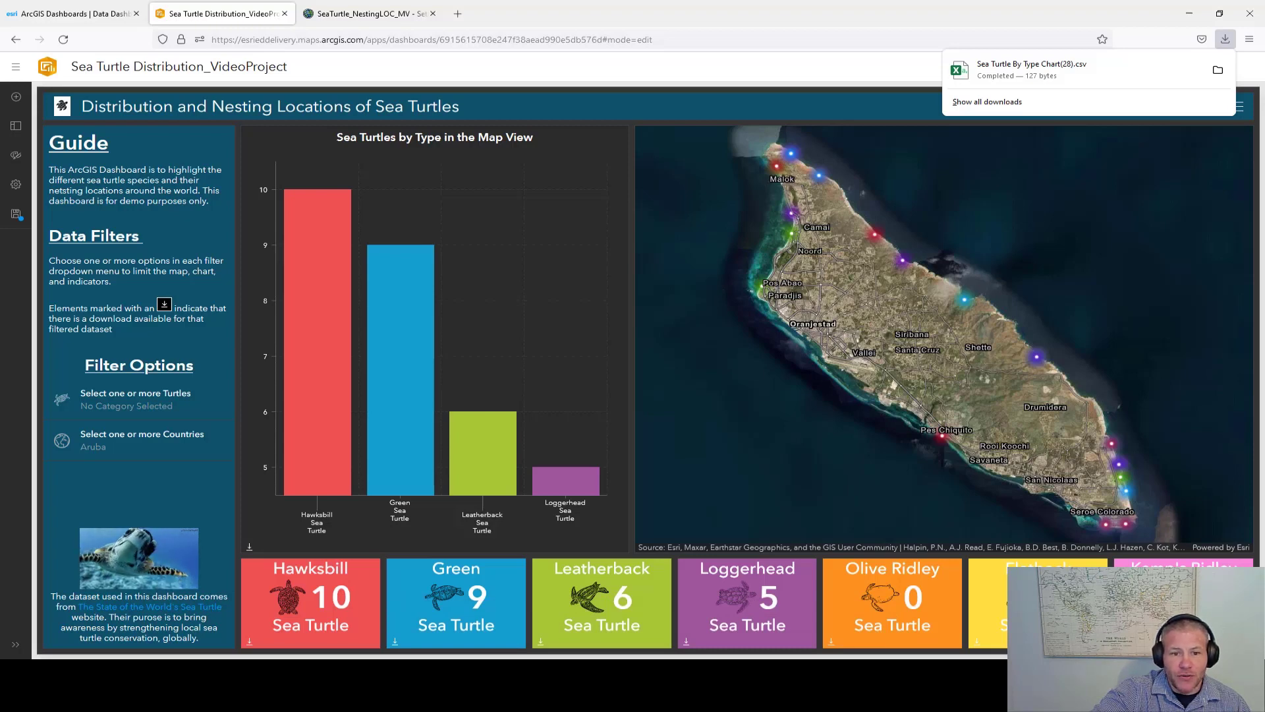
Step: Download the Green indicator's source data and open the chart summary CSV
{"action": "key", "text": "Escape"}
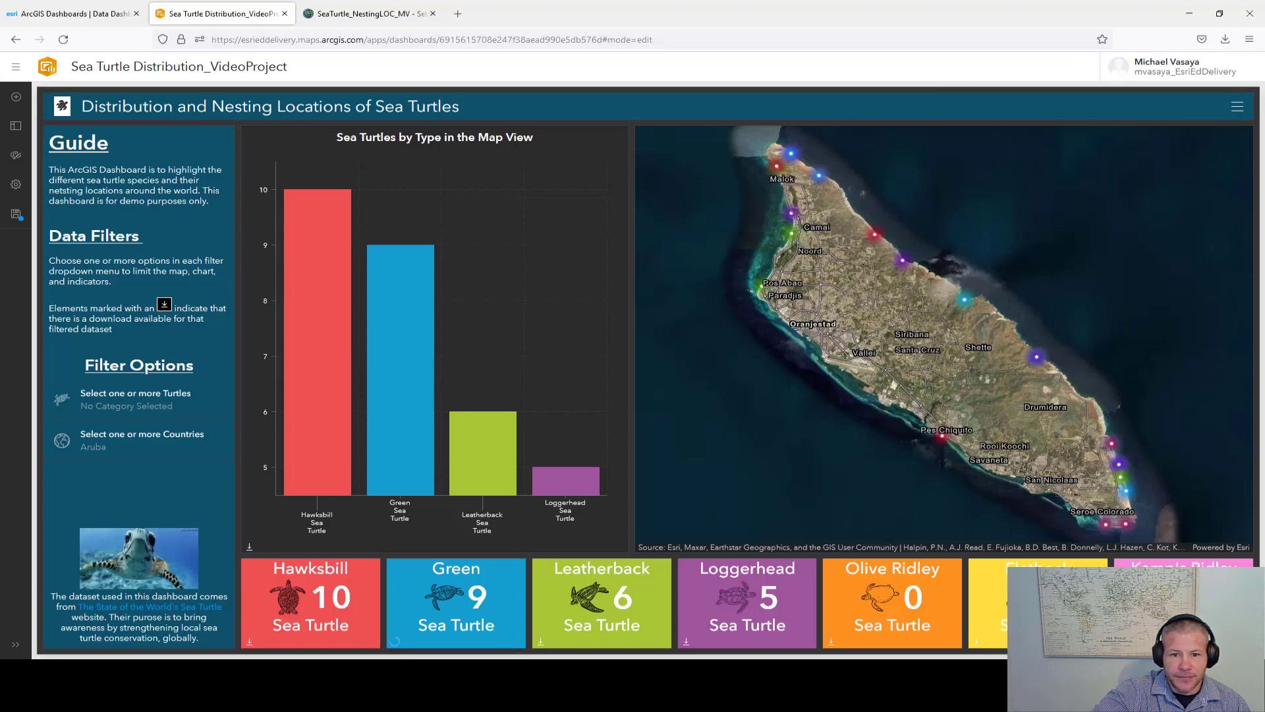
{"action": "key", "text": "F5"}
{"action": "left_click", "coordinate": [649, 381]}
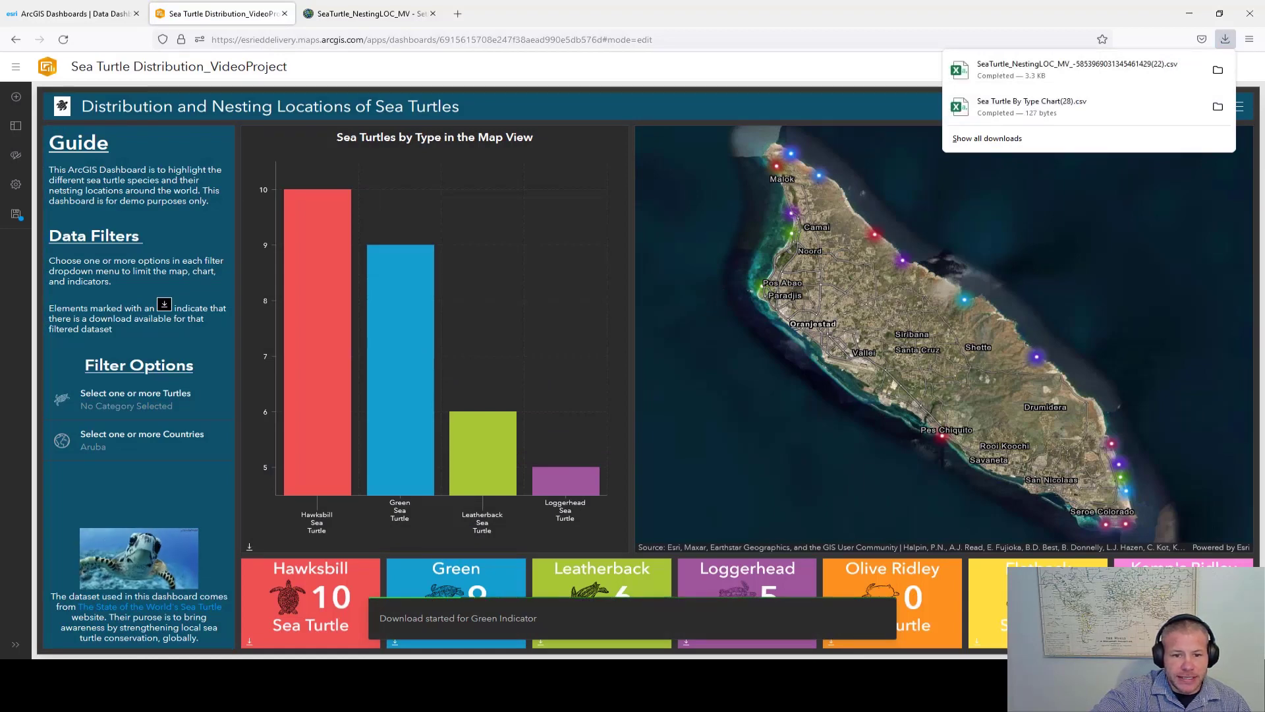
{"action": "left_click", "coordinate": [1029, 106]}
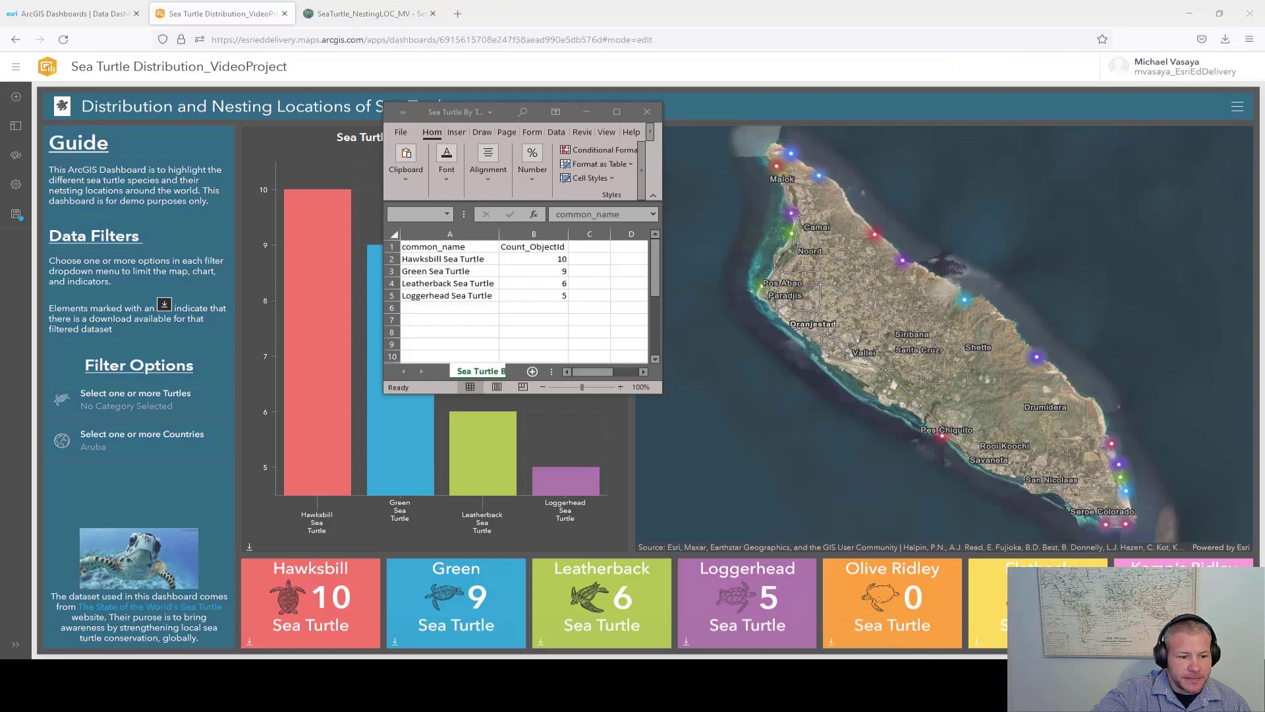